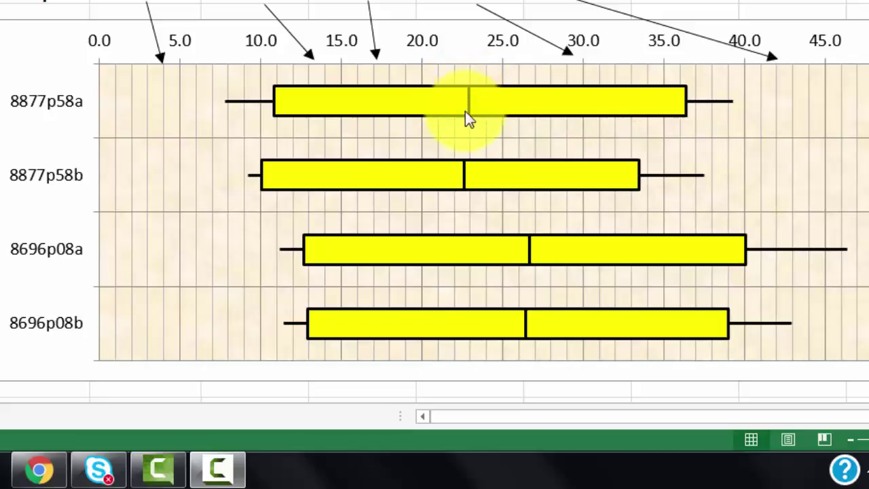
Step: Examine the finished box plot and the formula notes behind the Min-to-Max statistics and the chart series values
mouse_move(461, 113)
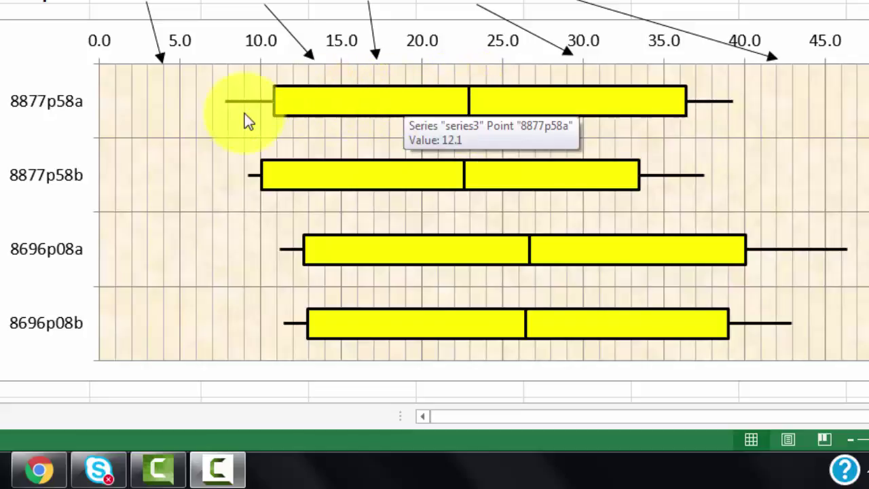
mouse_move(634, 107)
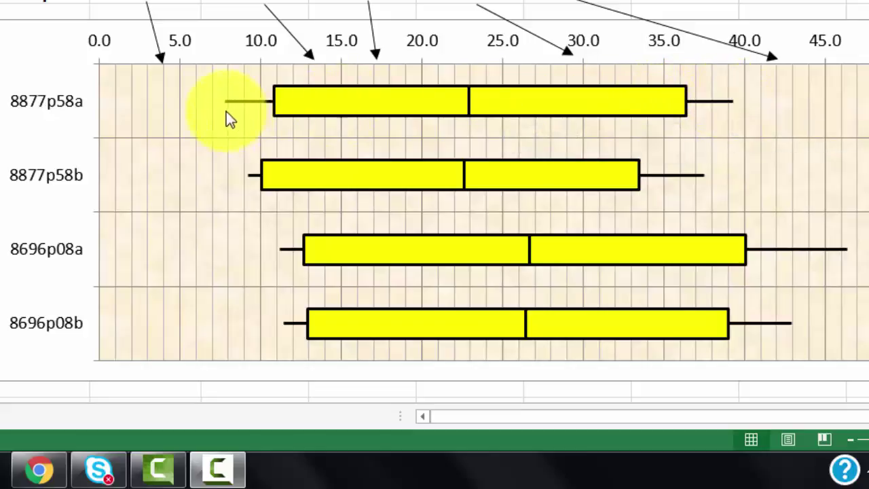
mouse_move(230, 112)
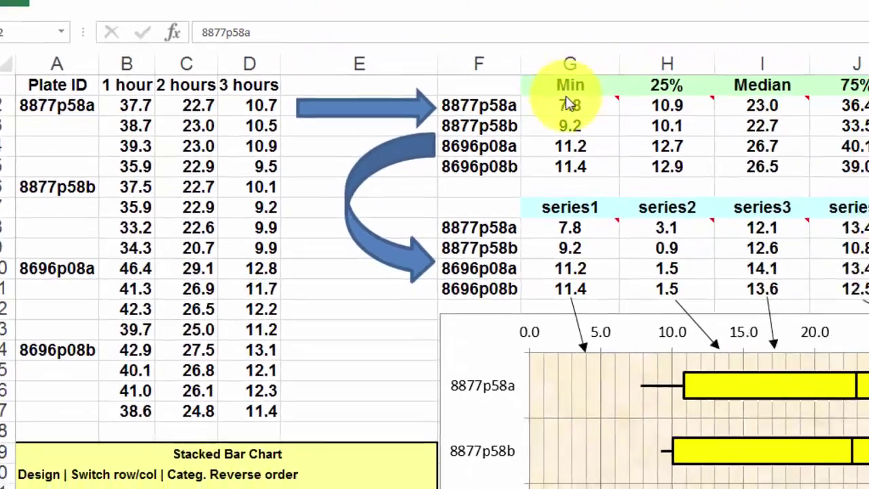
mouse_move(570, 103)
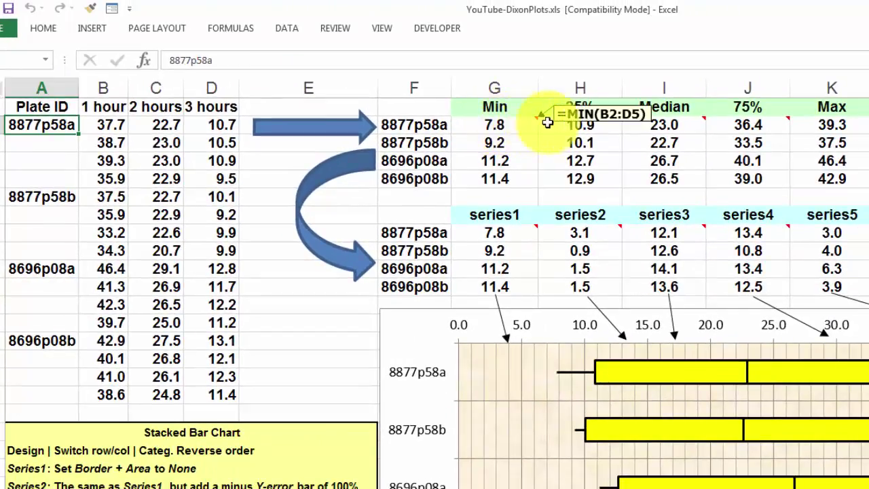
mouse_move(574, 123)
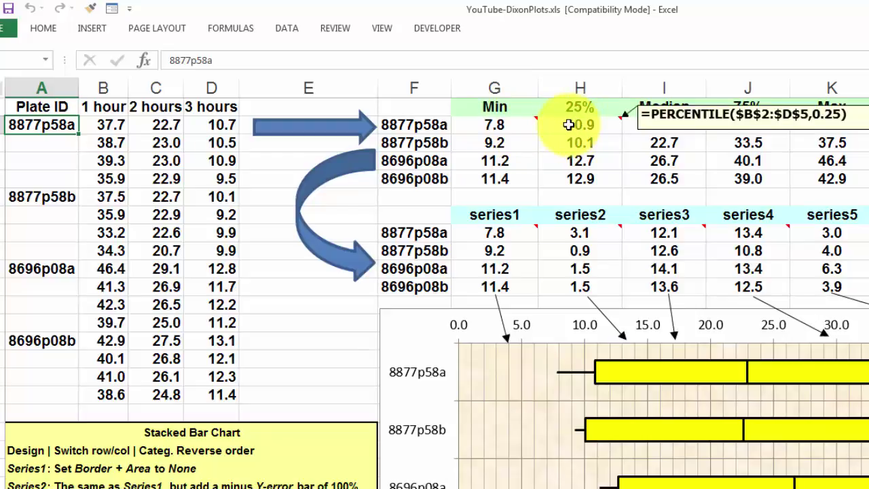
mouse_move(670, 124)
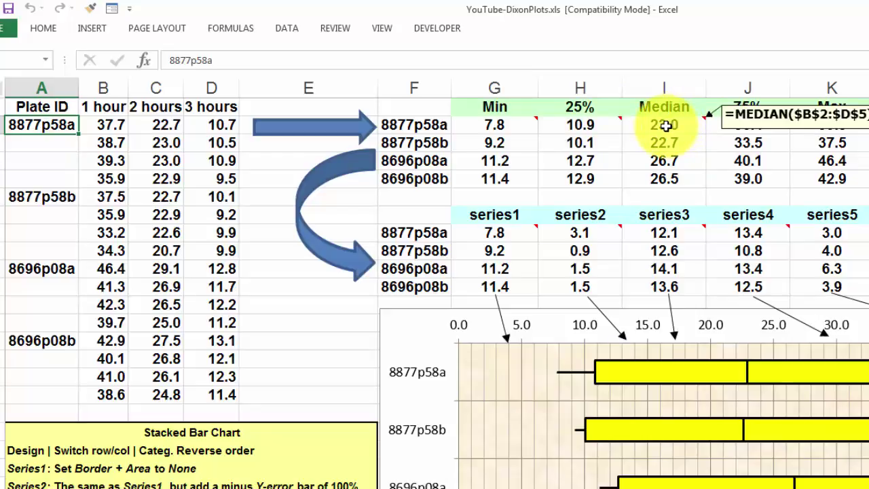
mouse_move(730, 125)
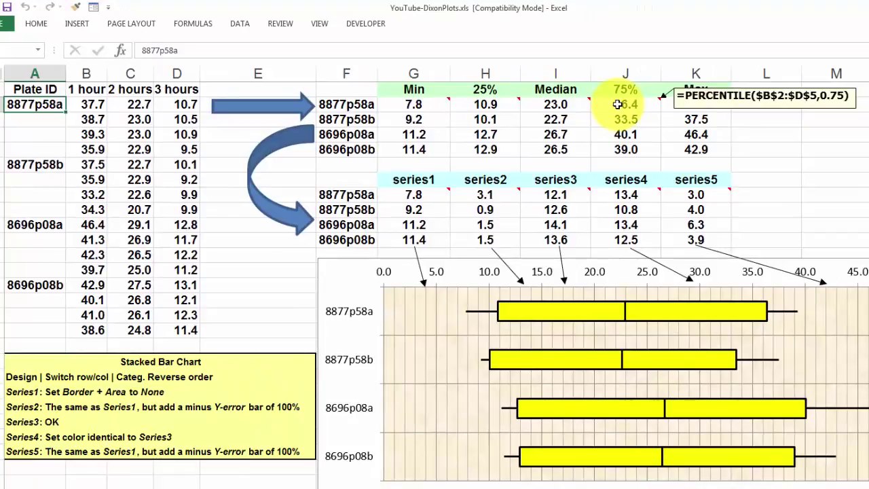
mouse_move(692, 104)
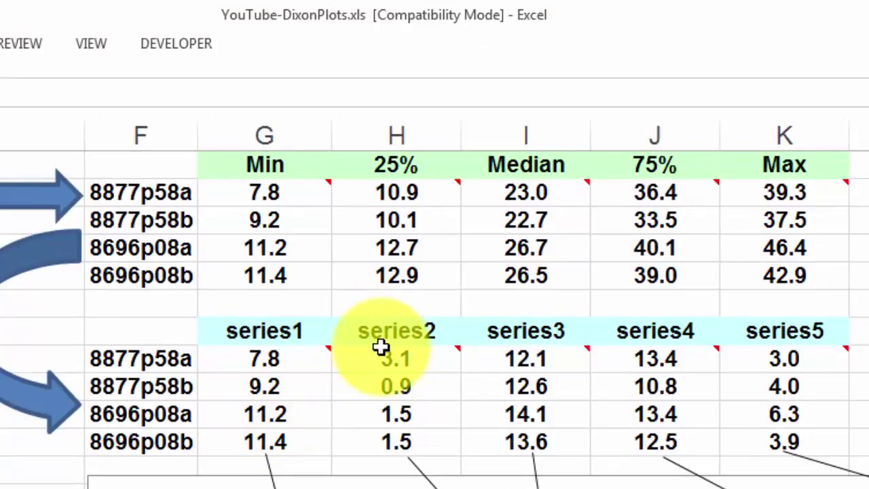
mouse_move(384, 360)
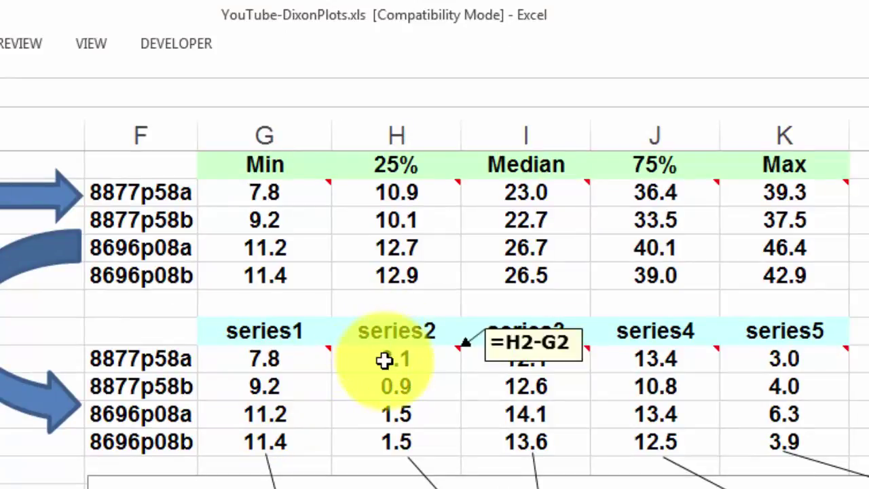
mouse_move(534, 359)
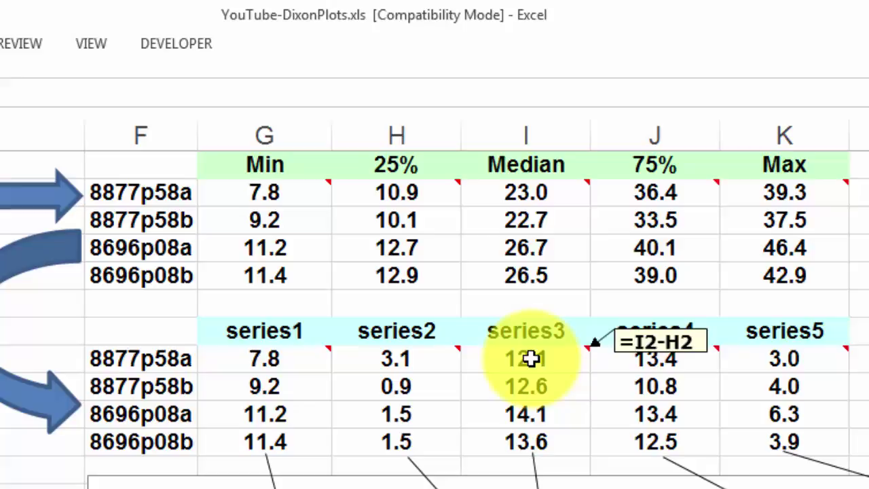
mouse_move(631, 361)
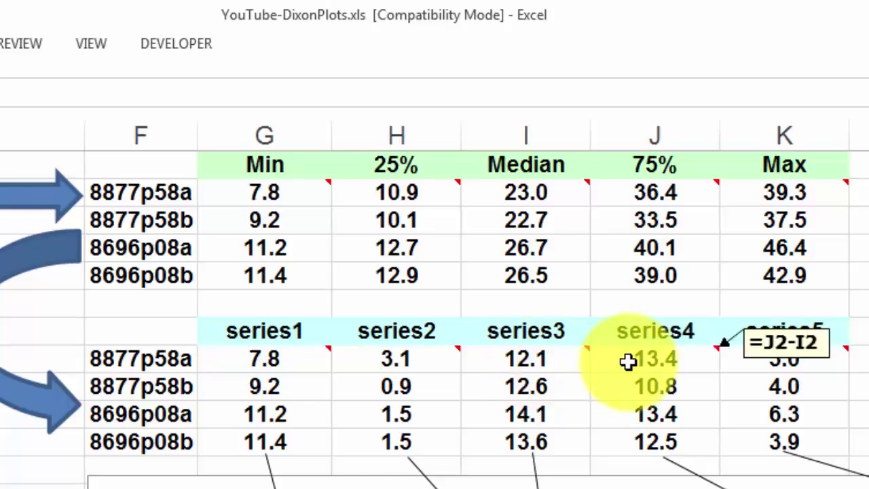
mouse_move(766, 361)
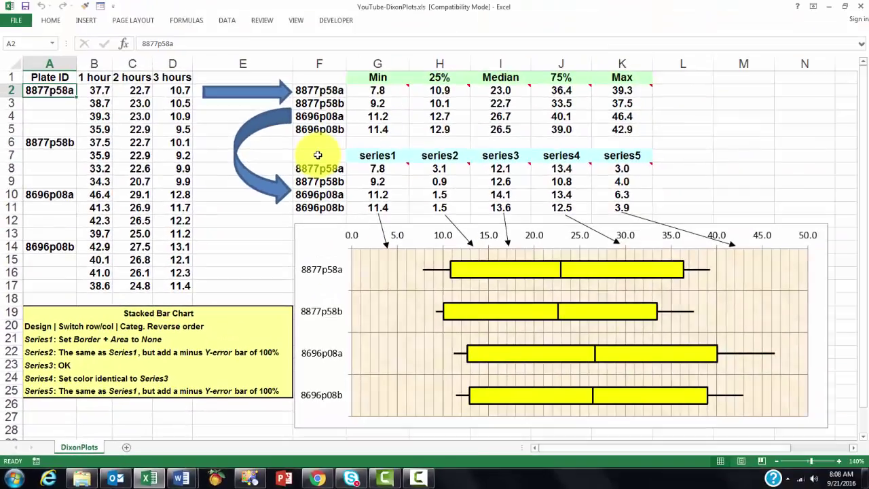
Step: Insert a 2-D stacked bar chart from the series table in F7:K11, including its headers and plate IDs
left_click_drag(319, 156, 608, 204)
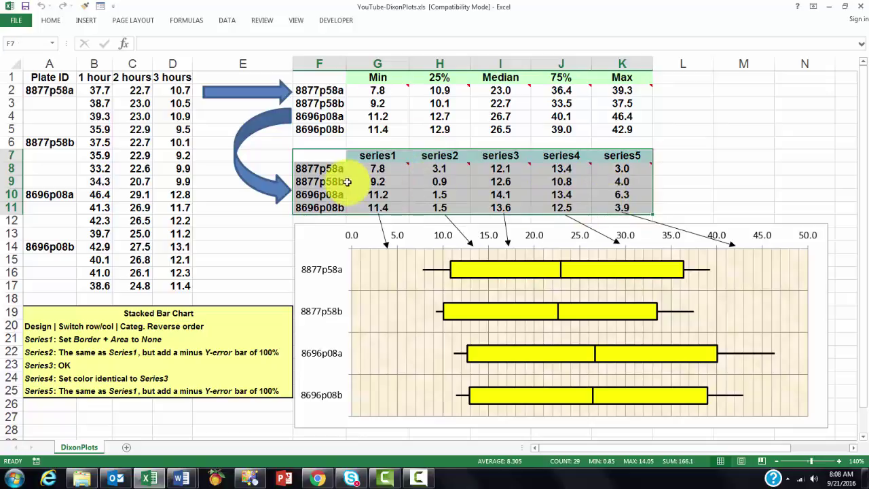
left_click(84, 23)
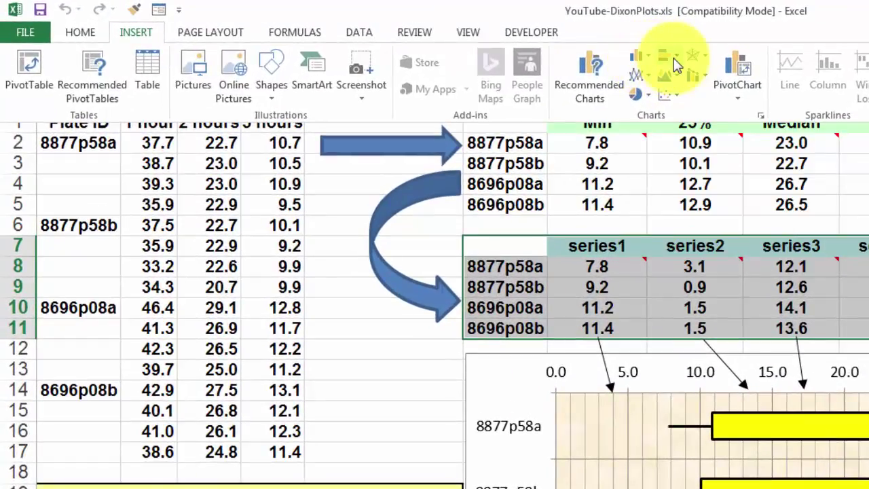
left_click(676, 57)
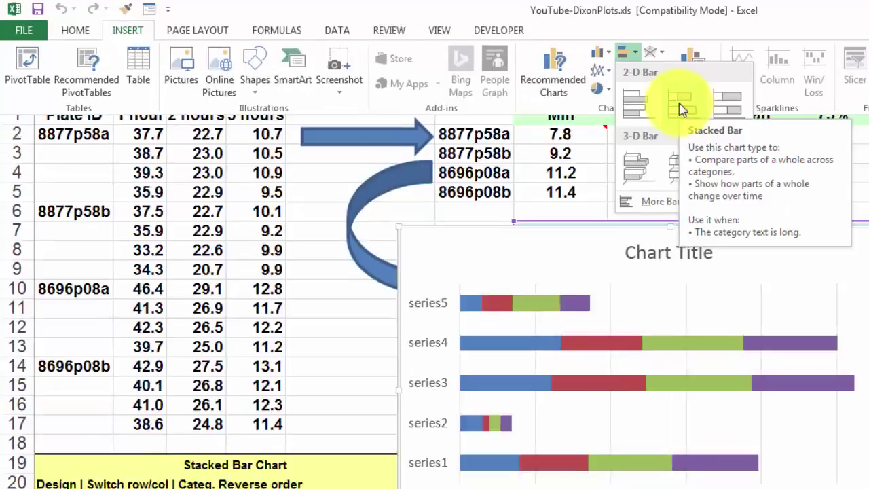
left_click(723, 109)
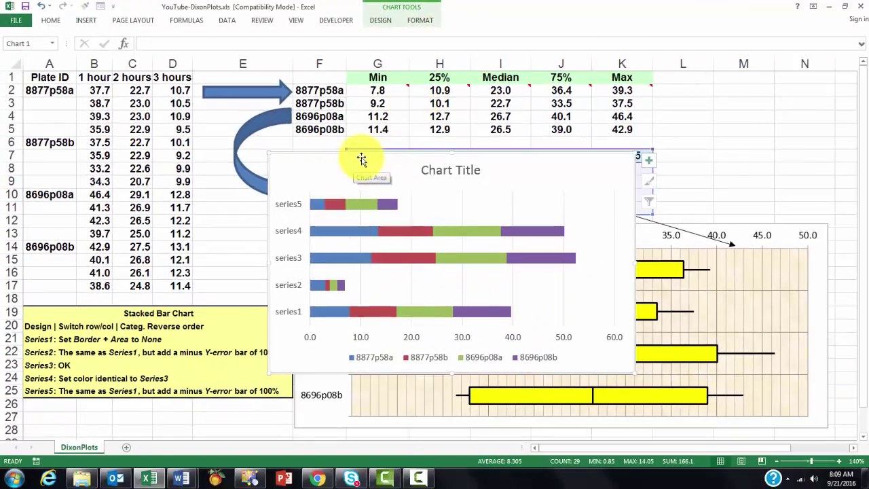
Step: Delete the new chart's title and move the chart over the raw plate data, starting at about cell A1
left_click(441, 170)
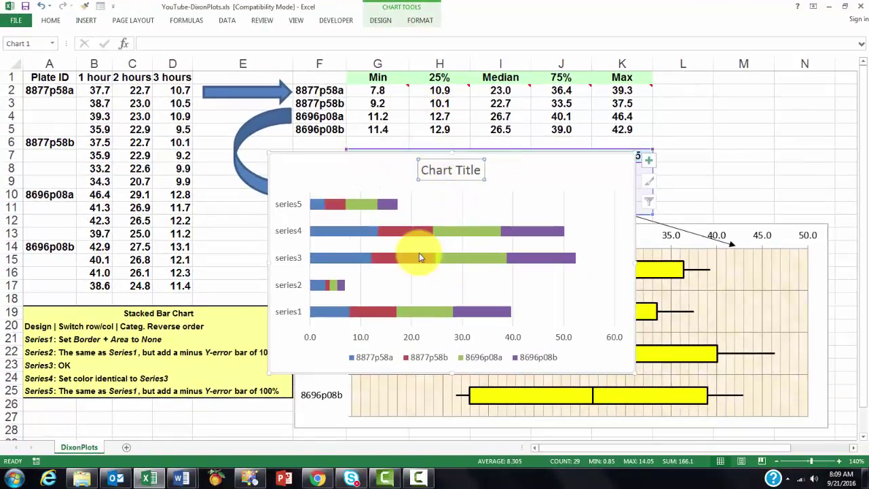
key("Delete")
mouse_move(385, 156)
left_mouse_down()
mouse_move(233, 85)
mouse_move(143, 73)
left_mouse_up()
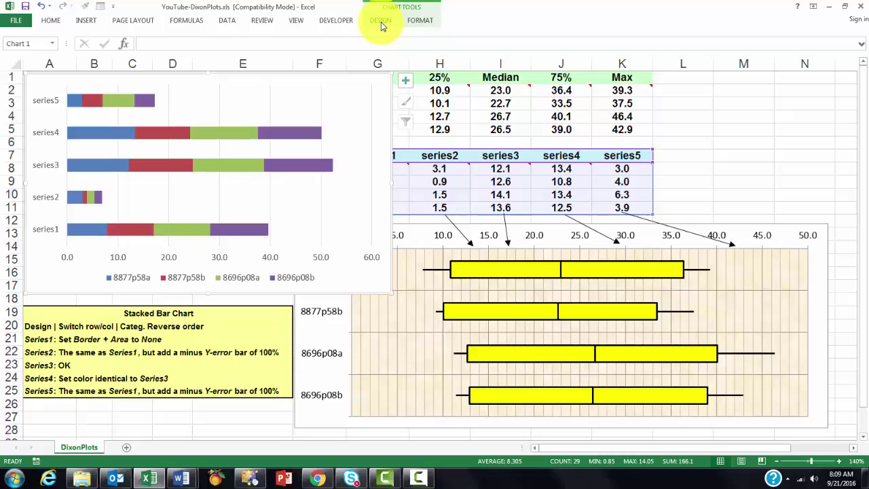
Step: Switch the chart's rows and columns and put the plate ID categories in reverse order
left_click(382, 24)
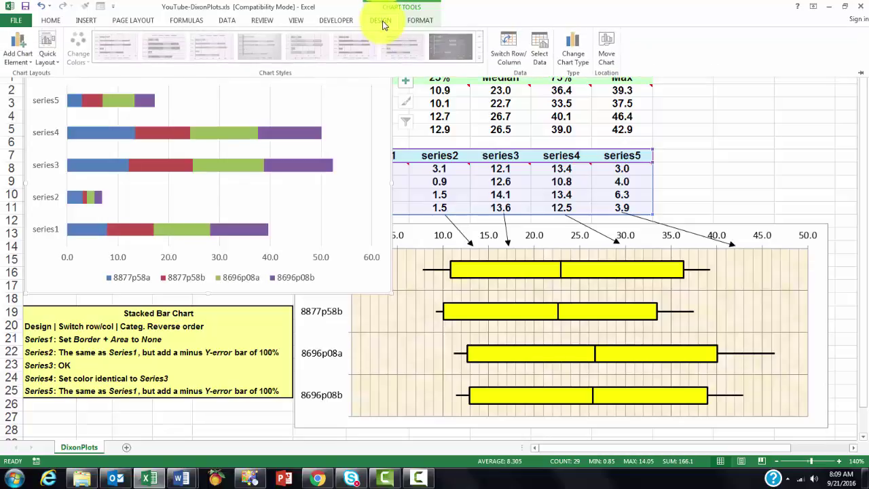
left_click(506, 59)
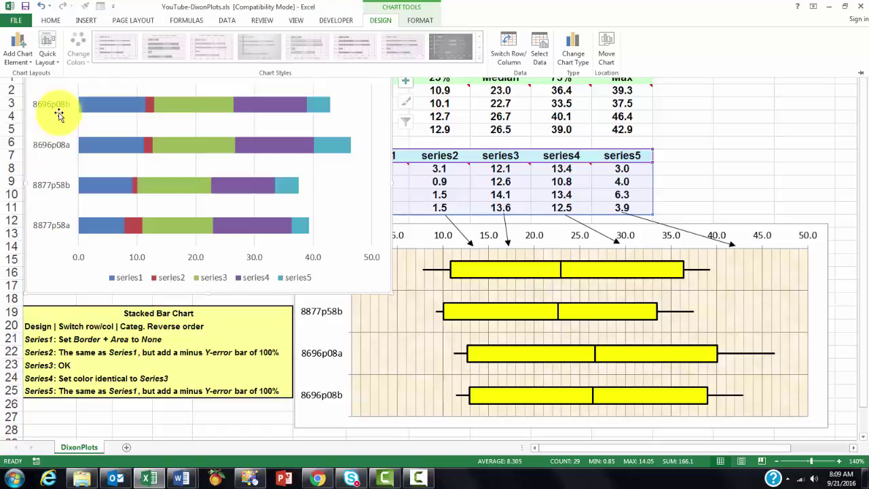
right_click(49, 150)
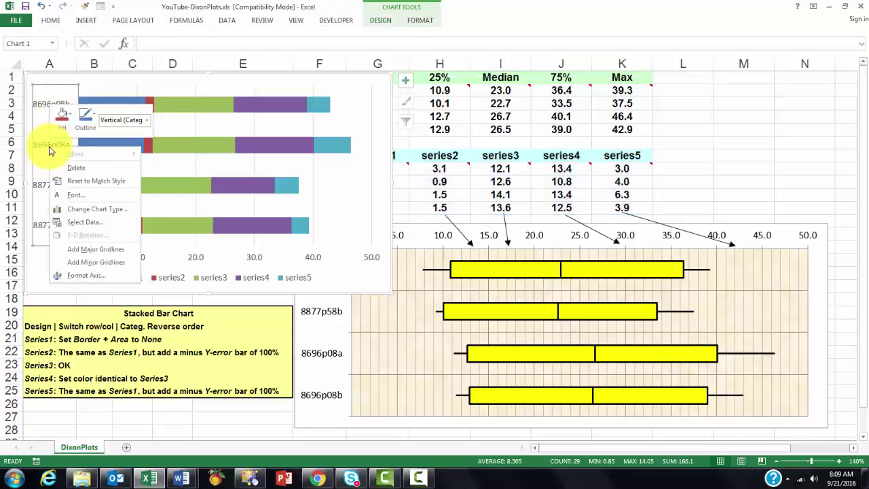
left_click(85, 276)
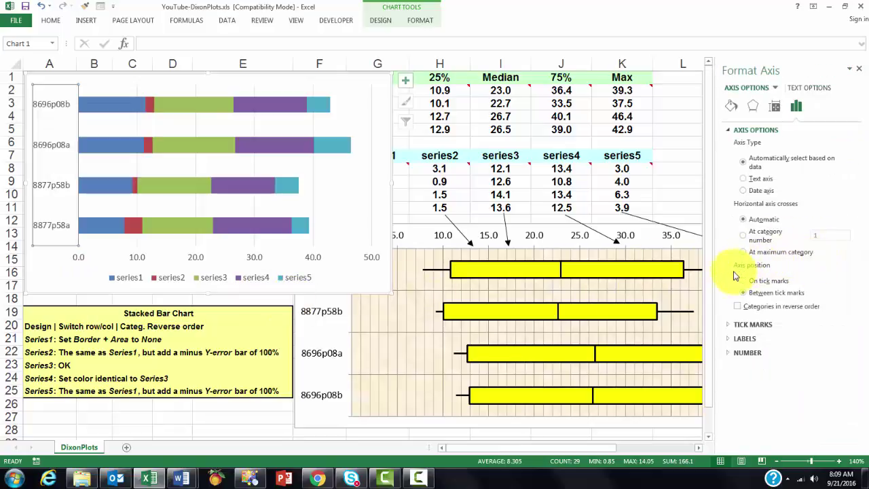
left_click(737, 306)
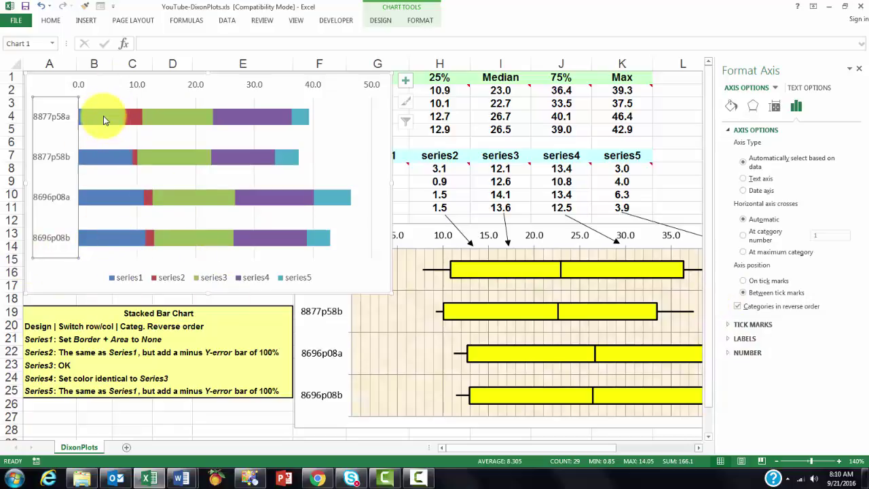
Step: Set the series1 bars of the new chart to no fill and expand their border options
mouse_move(103, 117)
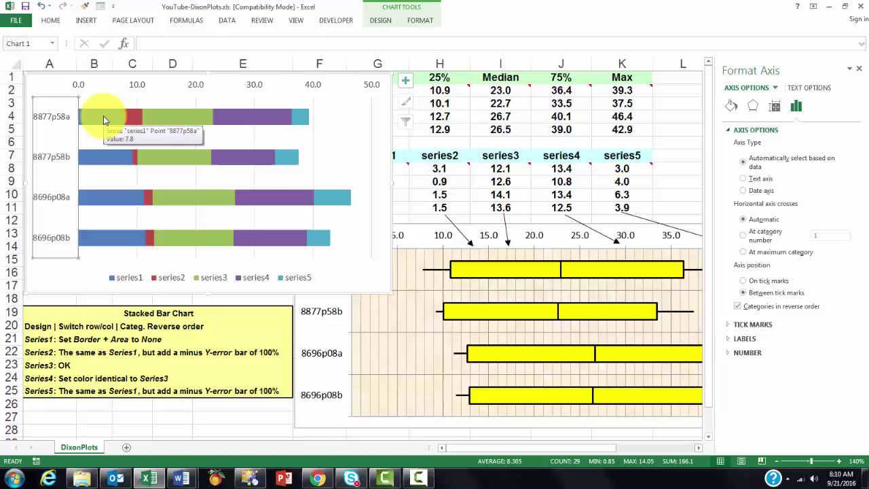
left_click(103, 119)
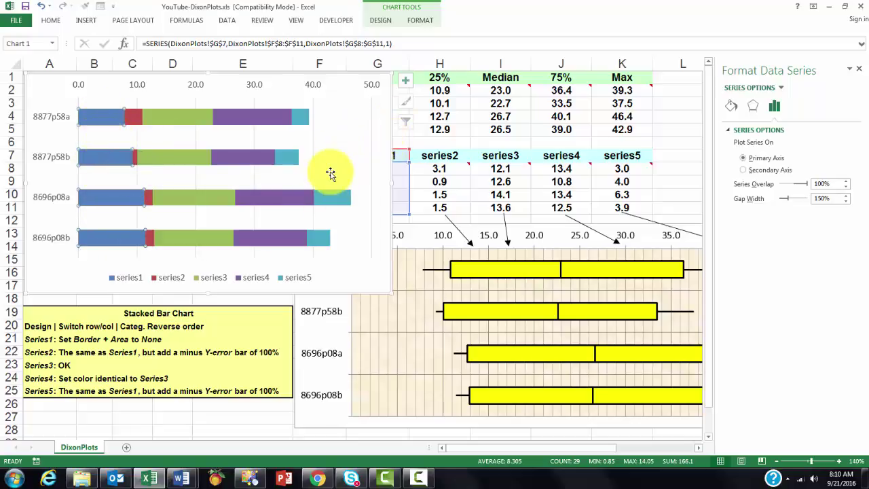
left_click(732, 106)
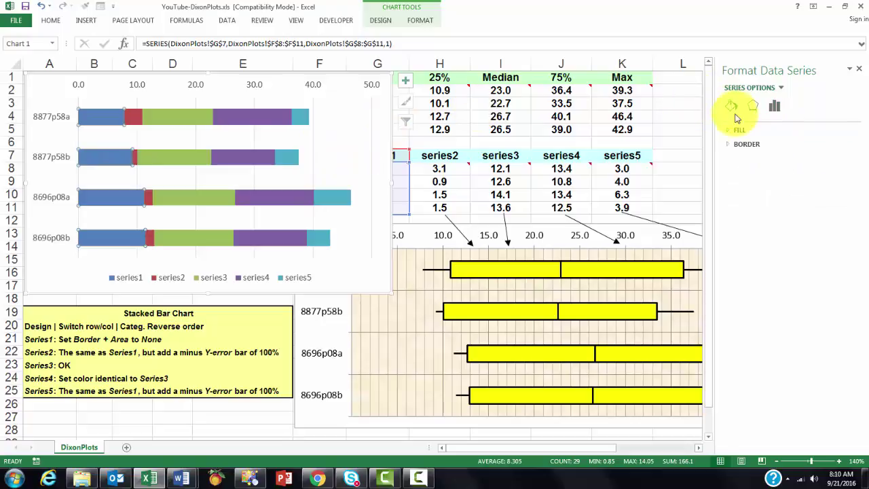
left_click(731, 131)
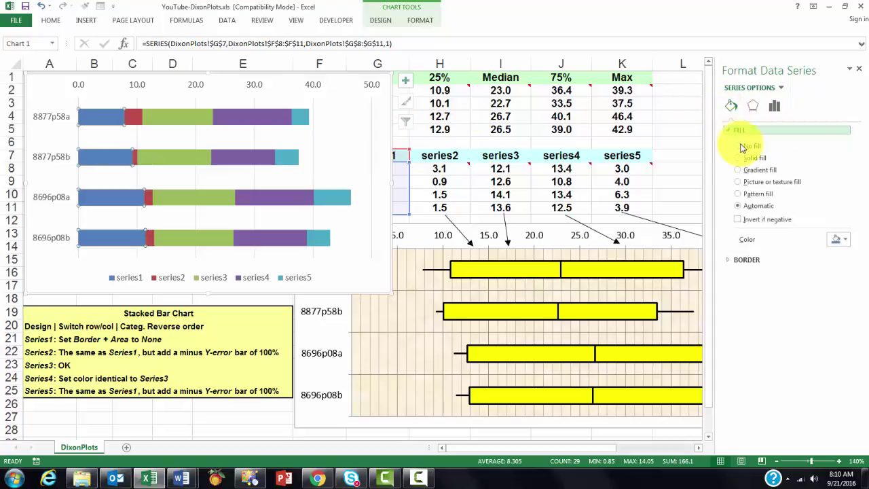
left_click(739, 147)
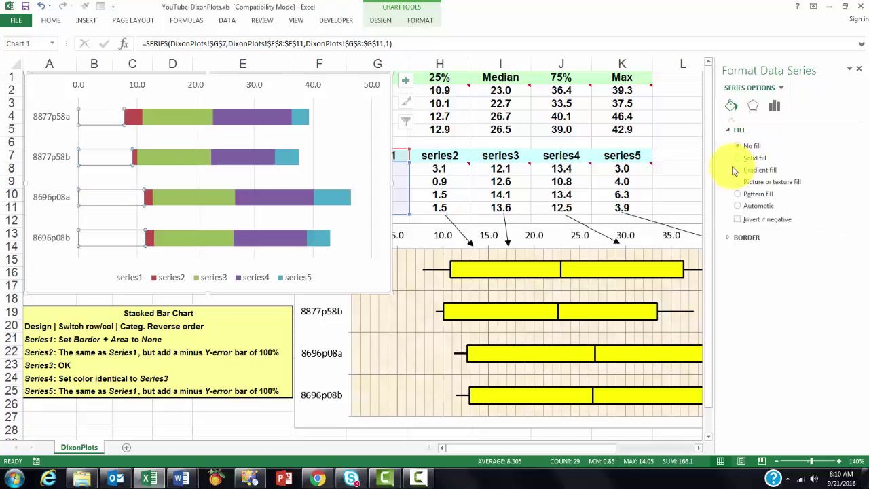
left_click(730, 240)
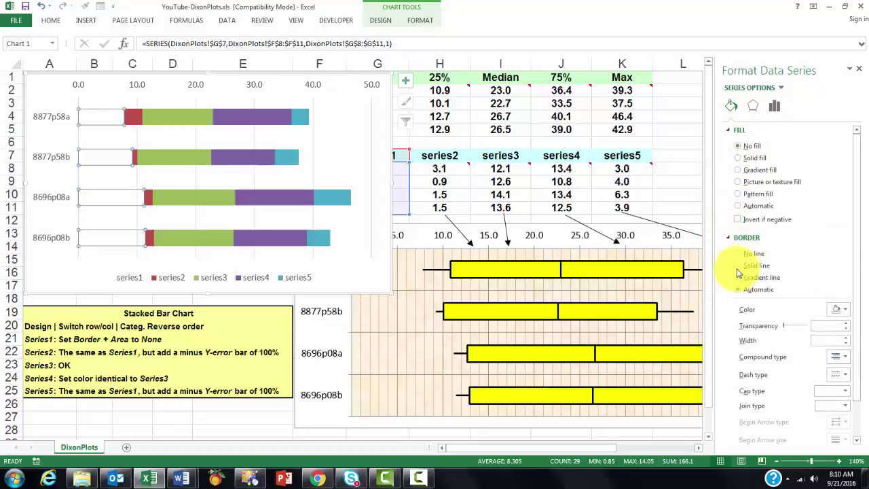
Step: Try a solid line border on the series1 bars and check it with the series deselected
left_click(738, 265)
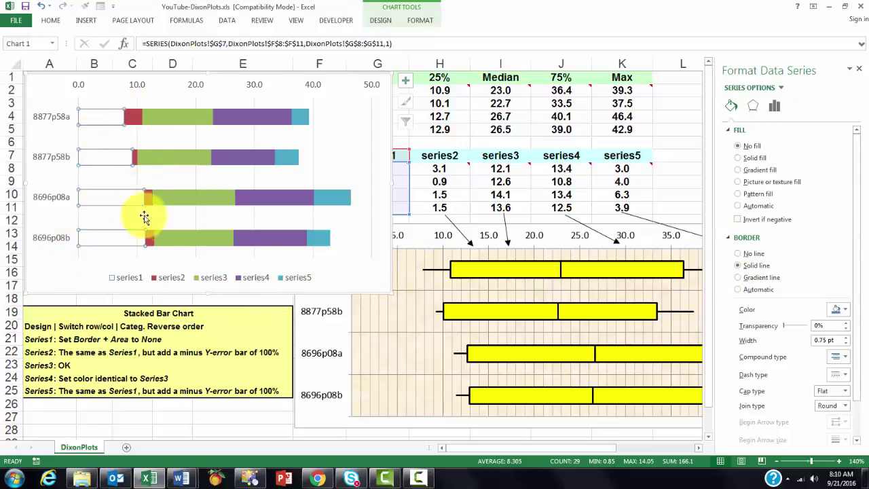
left_click(179, 217)
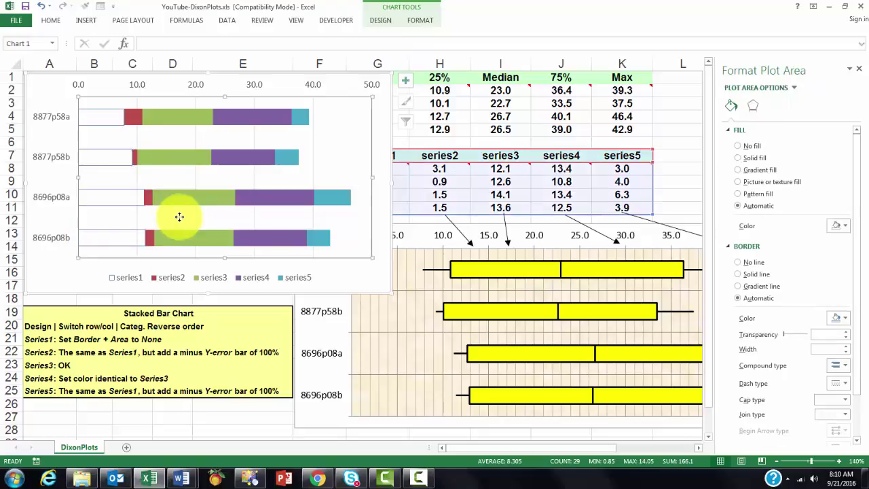
left_click(106, 198)
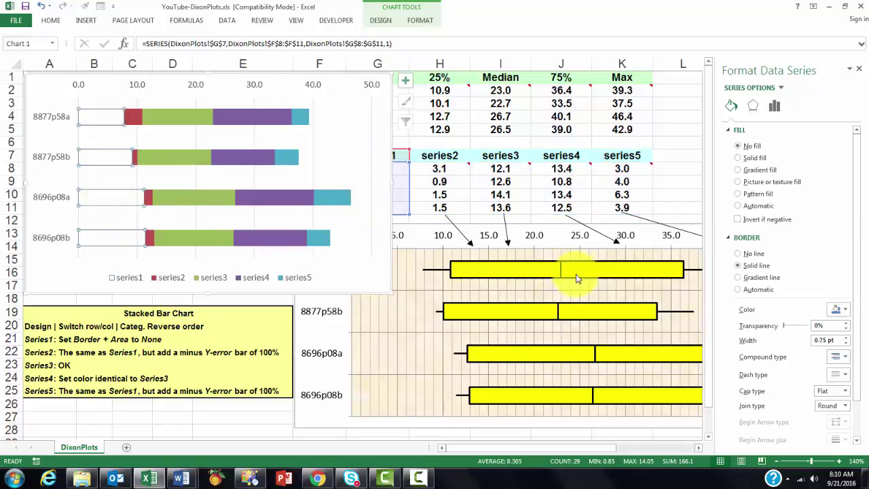
Step: Set the series1 border to no line and check the hidden bars in the chart
left_click(738, 255)
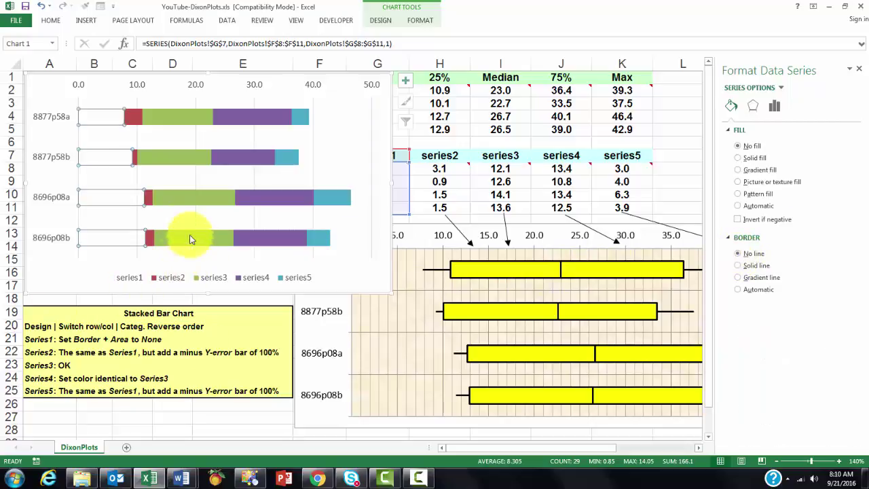
left_click(174, 220)
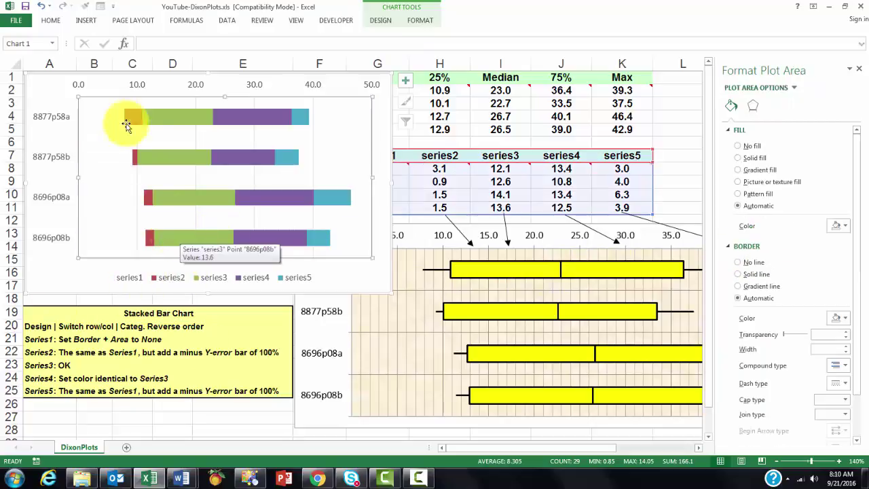
left_click(100, 197)
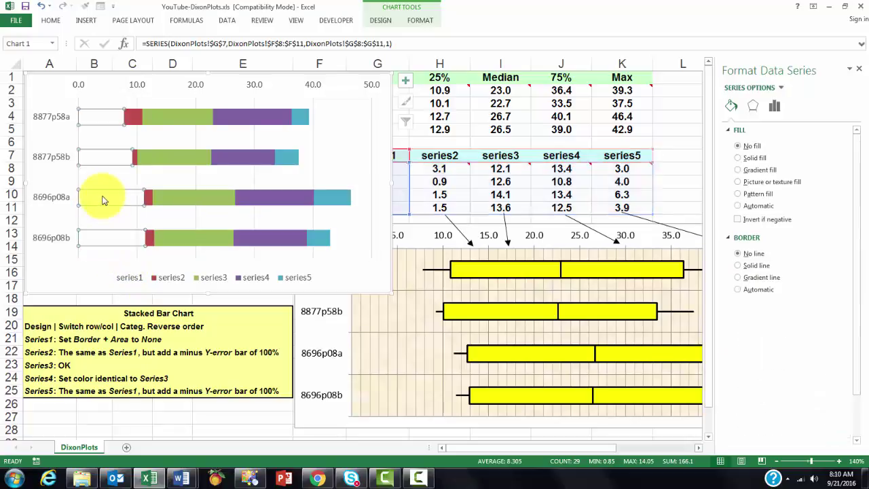
Step: Set the series2 bars to no fill and no border line
left_click(135, 120)
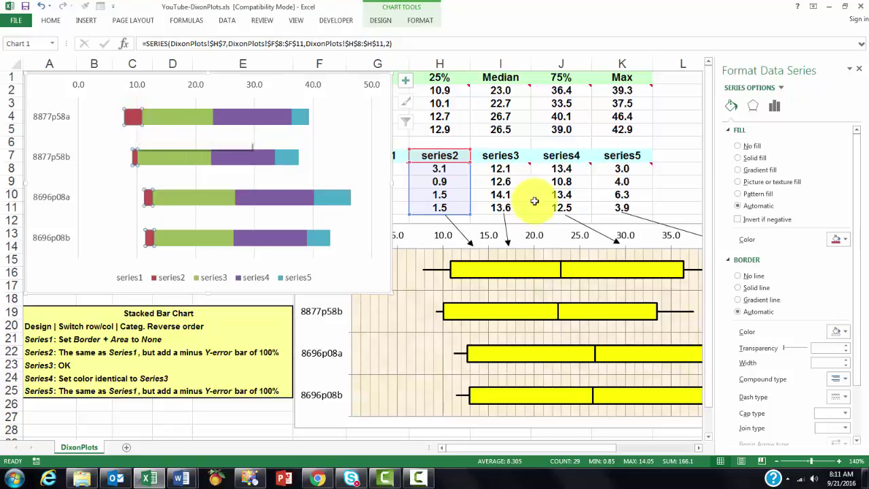
left_click(741, 148)
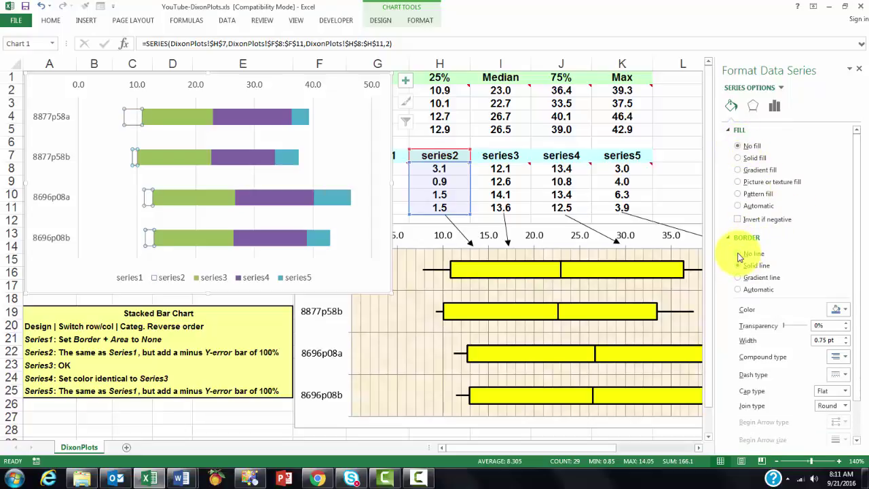
left_click(739, 253)
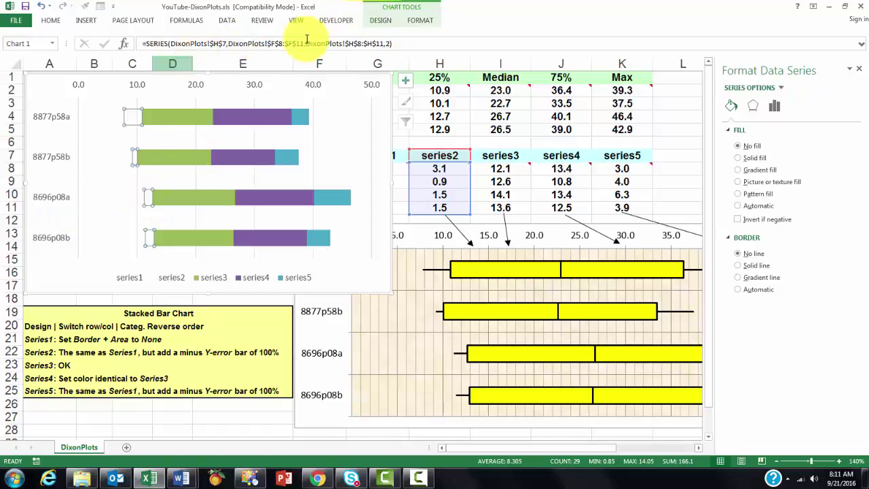
Step: Add percentage error bars to the series2 bars and bring up their detailed formatting options
left_click(380, 21)
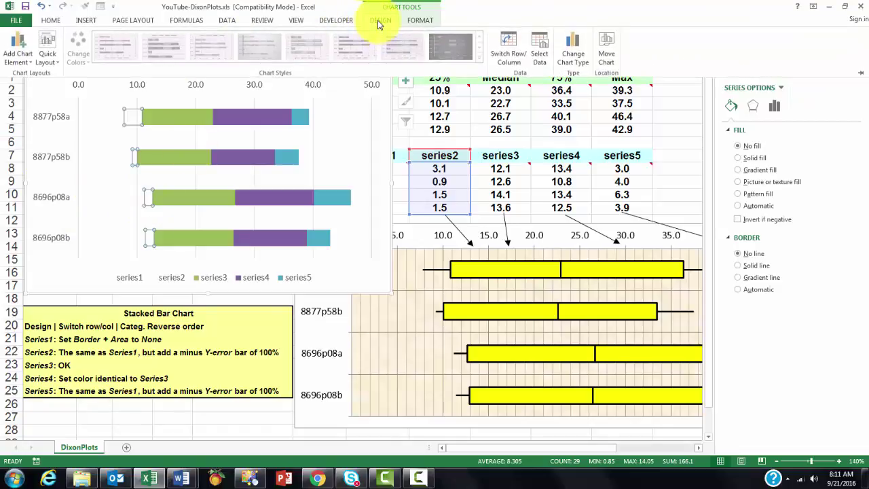
left_click(31, 65)
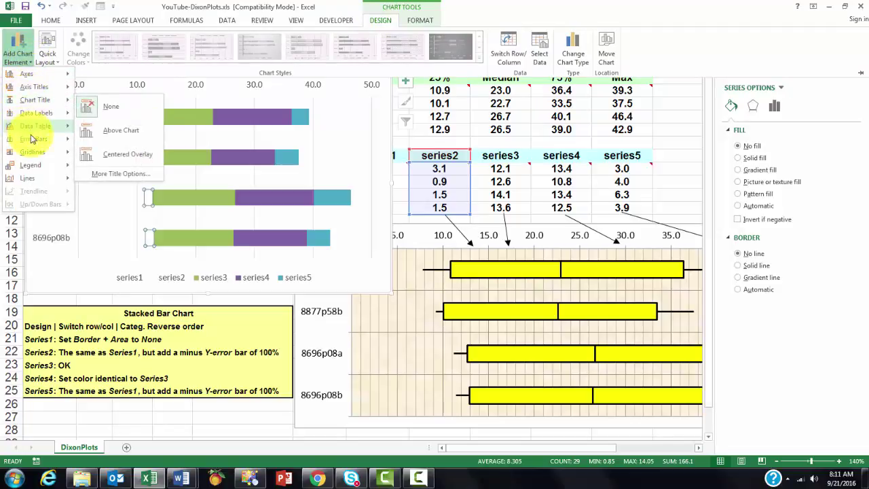
mouse_move(31, 138)
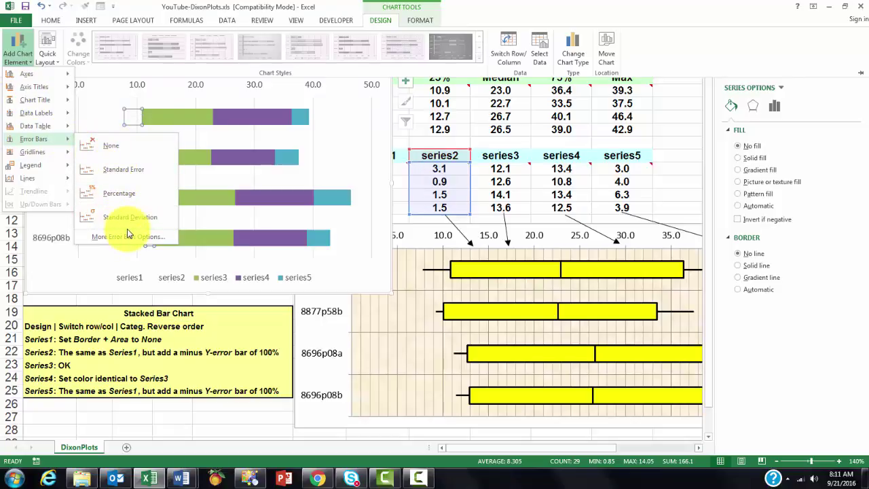
left_click(118, 196)
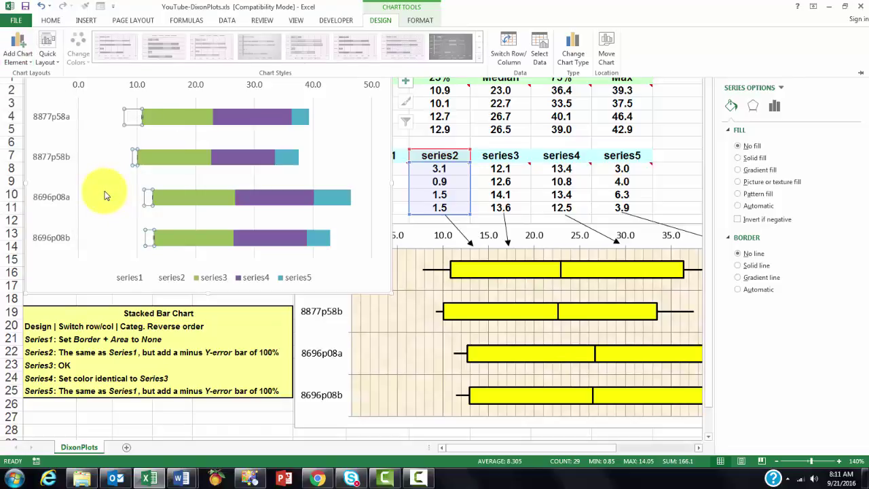
left_click(29, 66)
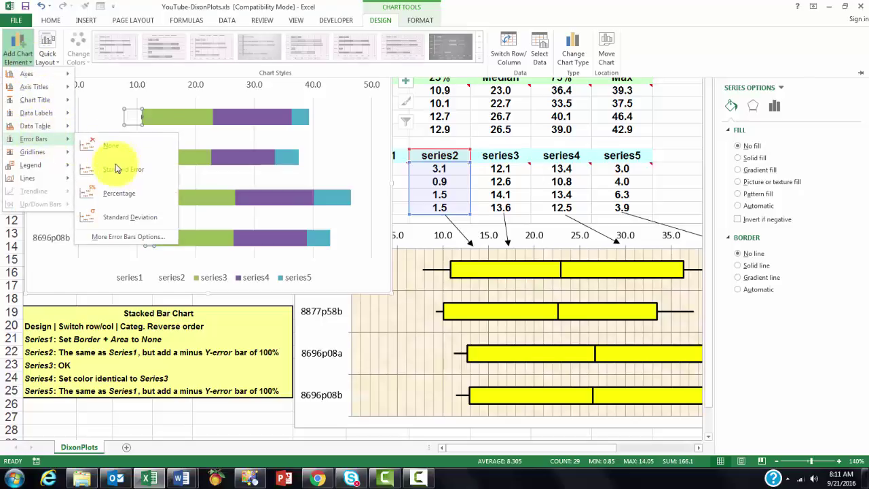
left_click(129, 237)
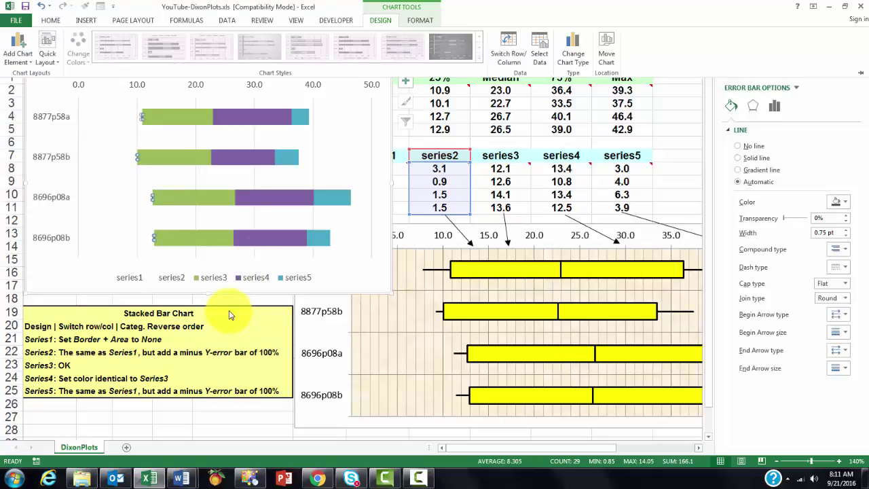
Step: Set the series2 error bars to minus direction, no cap and a percentage of 100, and check them in the chart
left_click(774, 107)
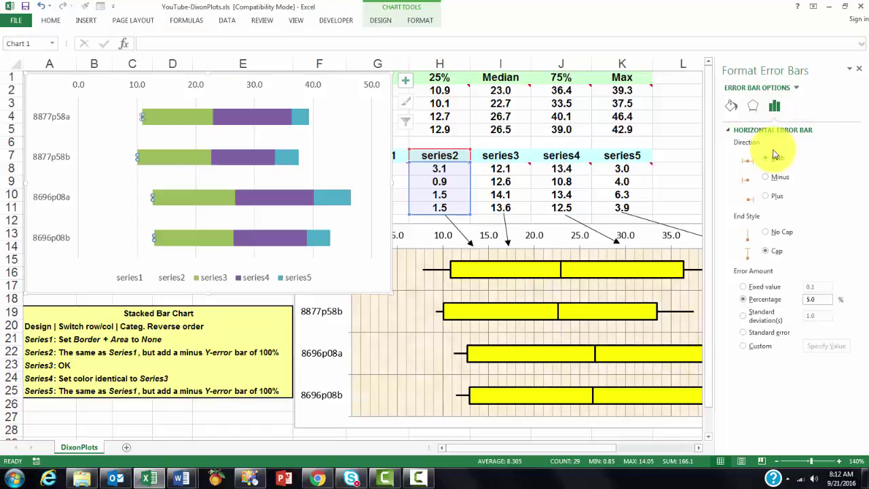
left_click(767, 179)
left_click(768, 232)
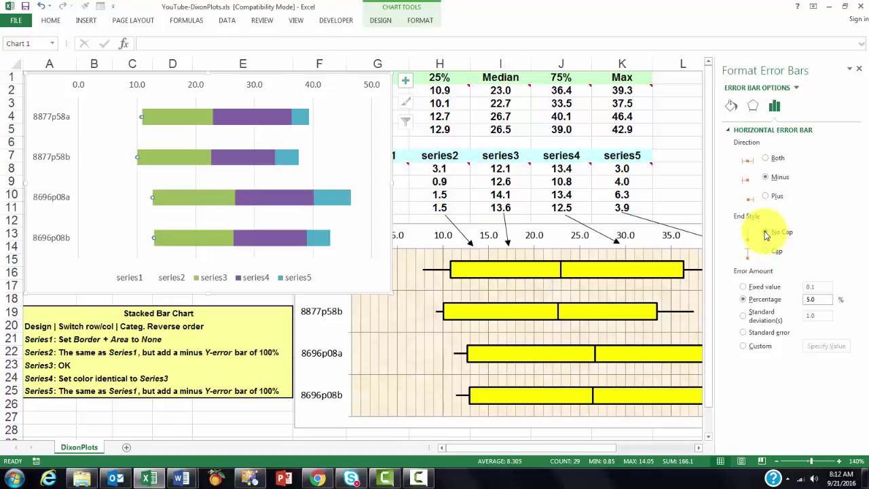
left_click(821, 302)
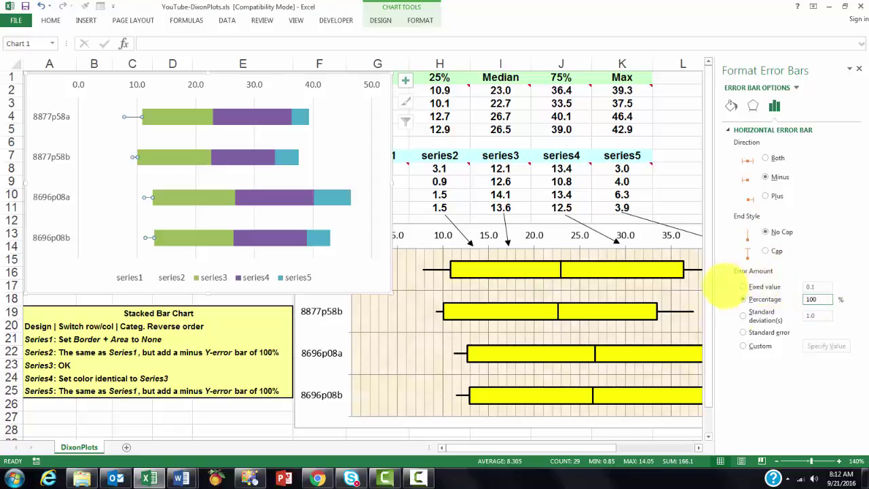
left_click(169, 256)
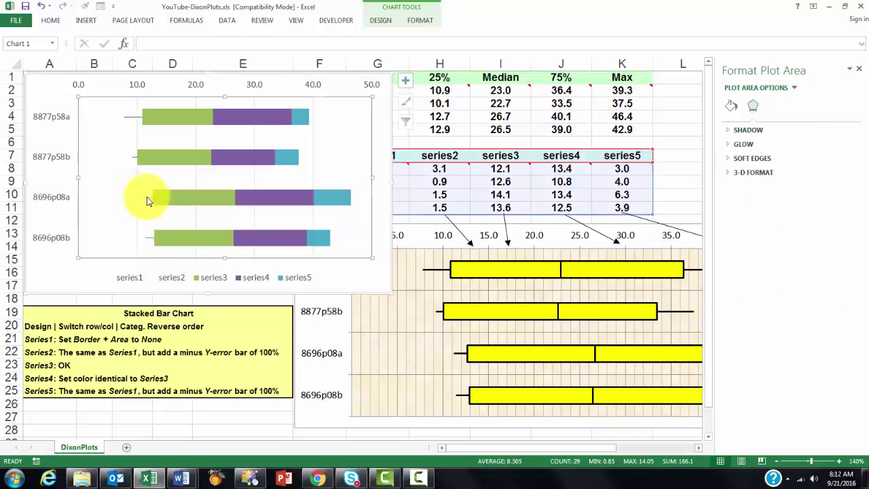
left_click(148, 201)
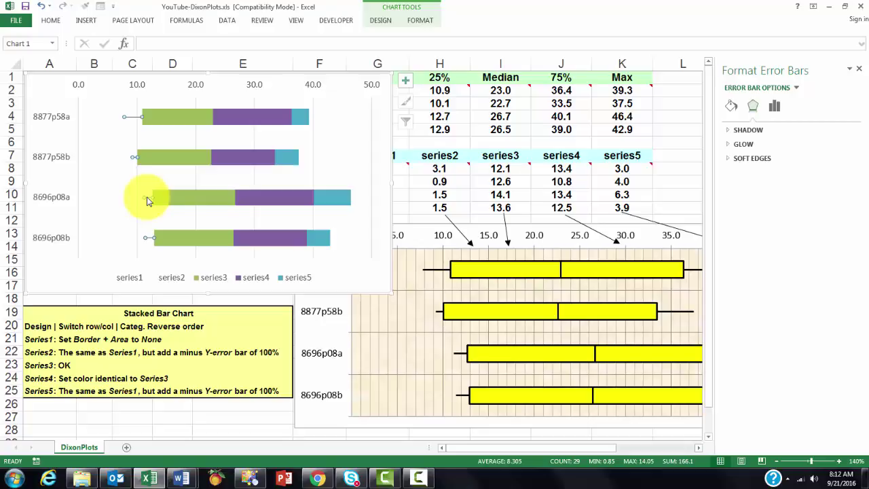
left_click(145, 207)
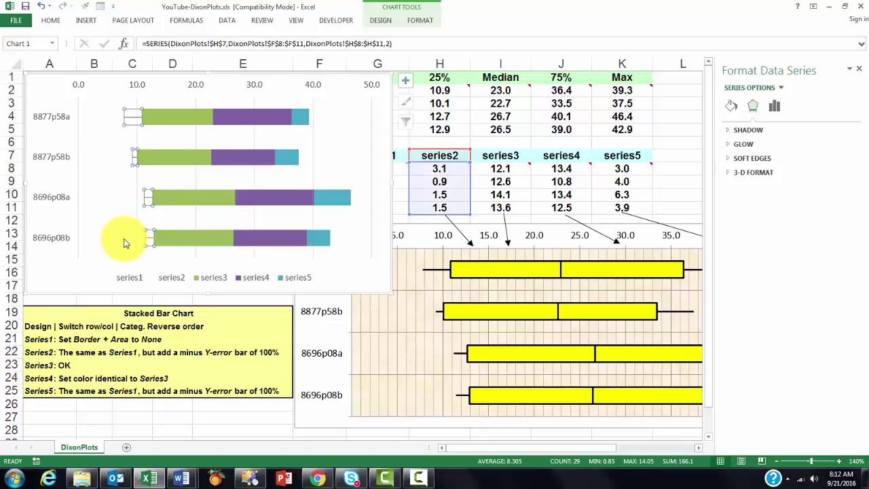
left_click(132, 266)
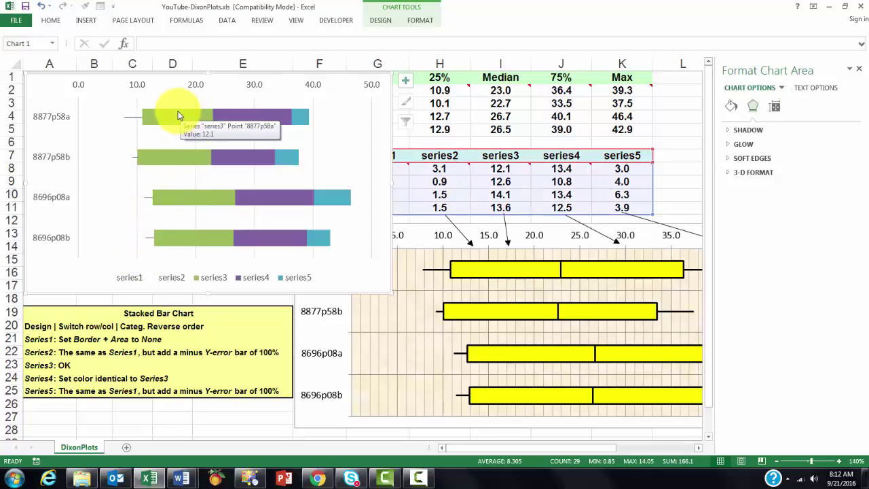
Step: Fill the series4 bars with the standard light green colour to resemble series3
left_click(241, 113)
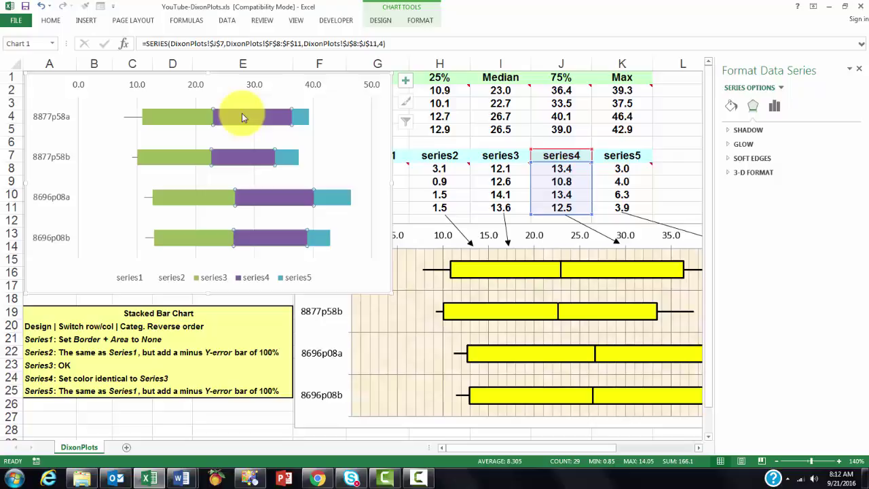
left_click(732, 108)
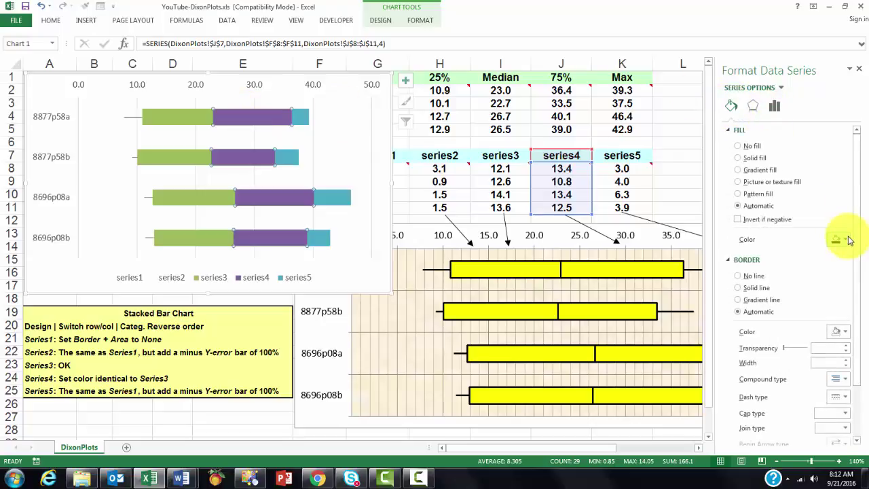
left_click(845, 241)
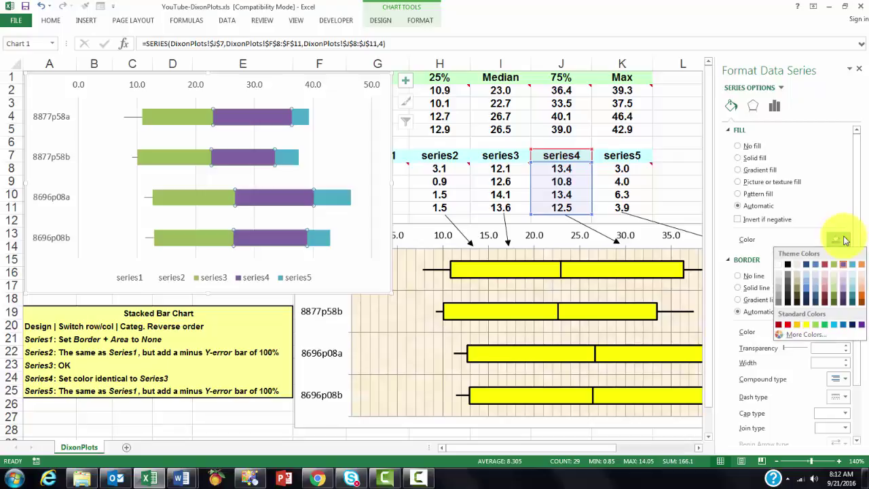
left_click(818, 328)
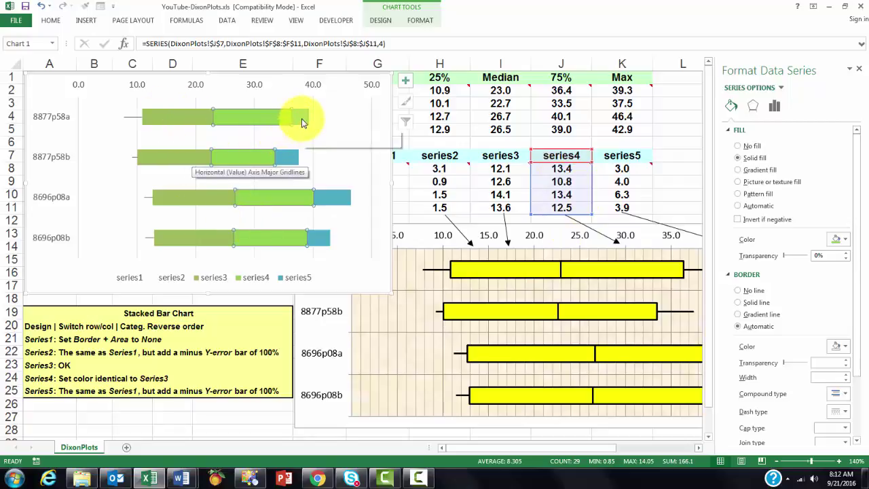
Step: Set the series5 bars to no fill and no border line
left_click(302, 122)
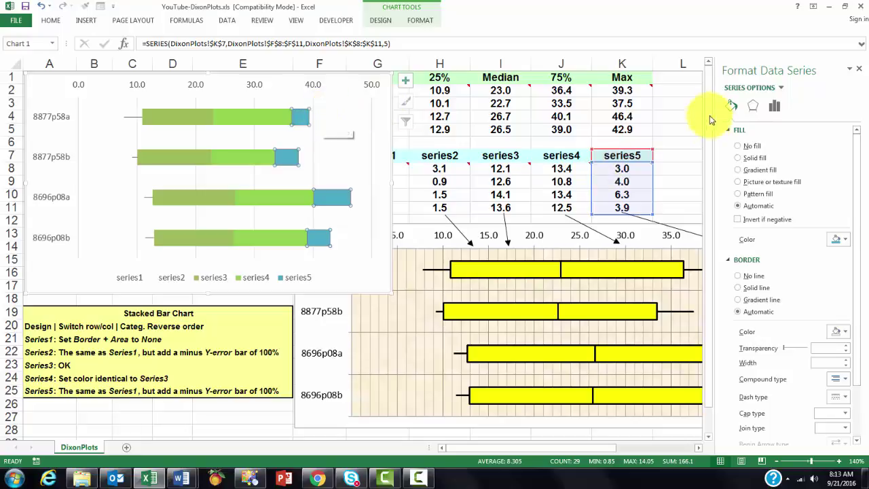
left_click(739, 147)
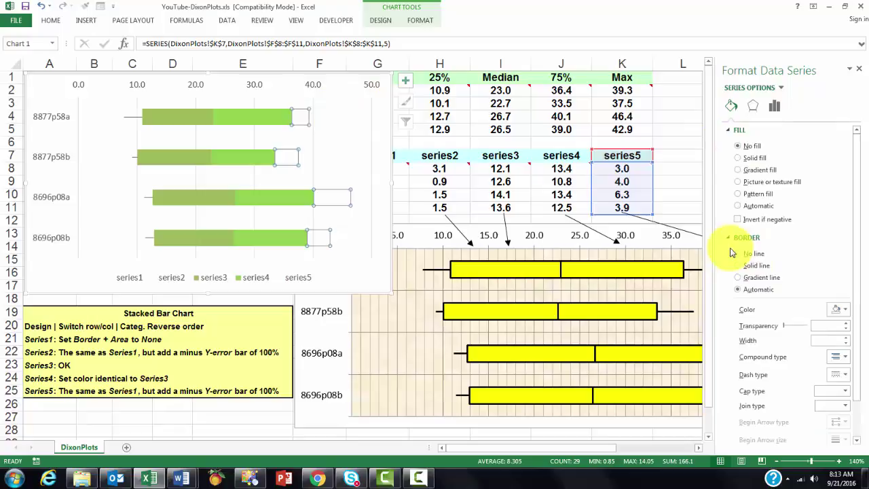
left_click(742, 262)
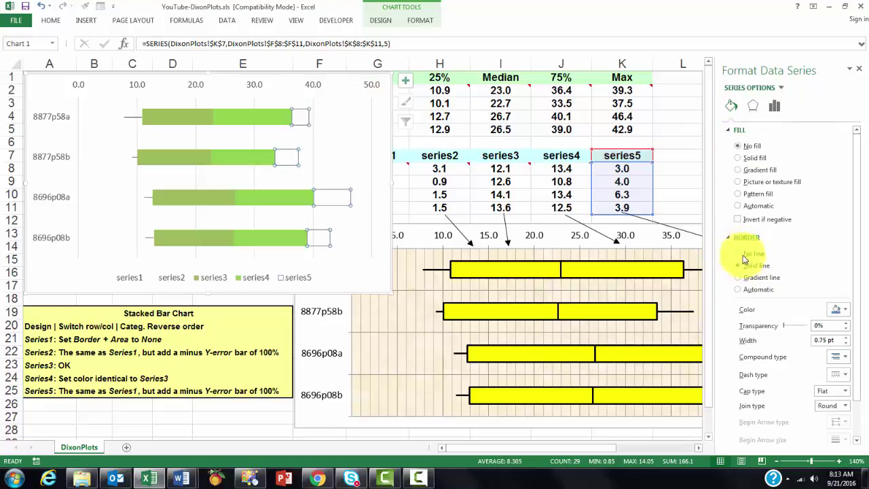
left_click(738, 256)
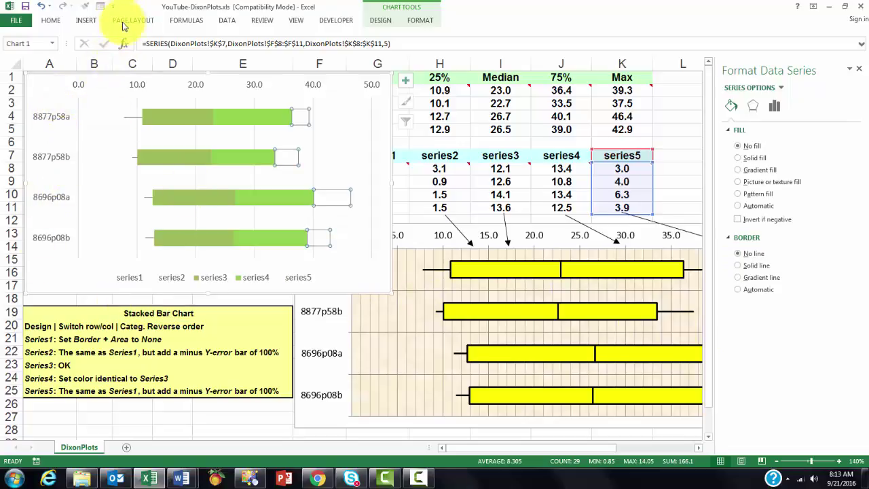
Step: Add error bars to the series5 bars through the detailed error bar options
left_click(381, 21)
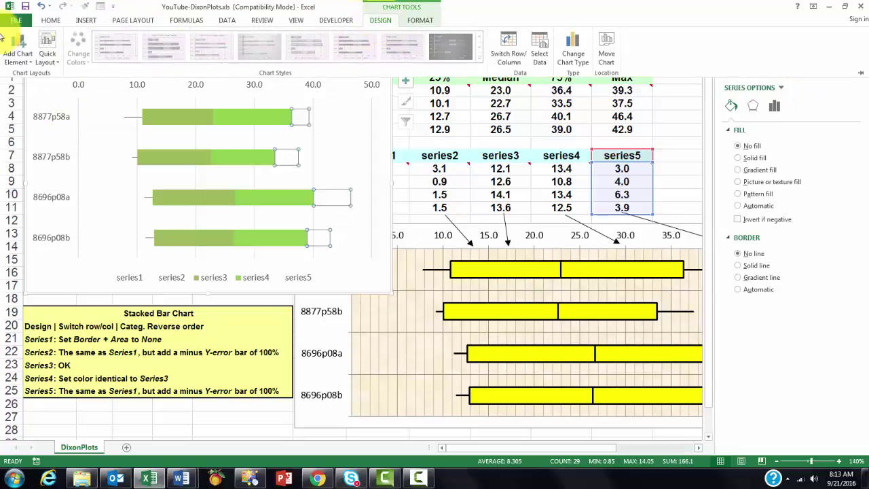
left_click(28, 61)
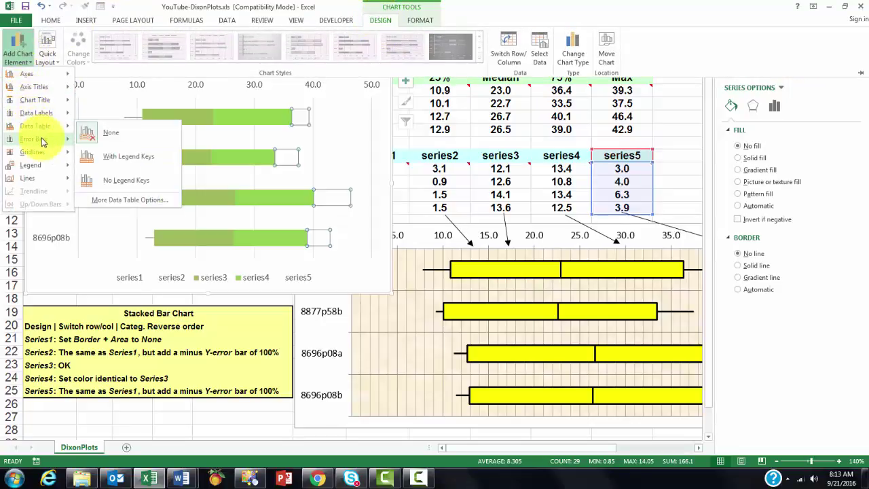
mouse_move(40, 140)
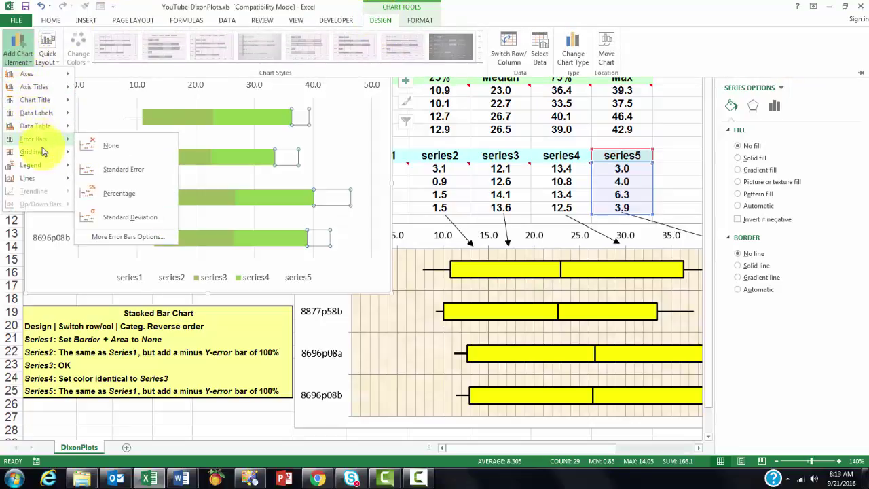
left_click(121, 234)
Step: Set the series5 error bars to minus direction, no cap and a percentage of 100, and deselect them
left_click(774, 106)
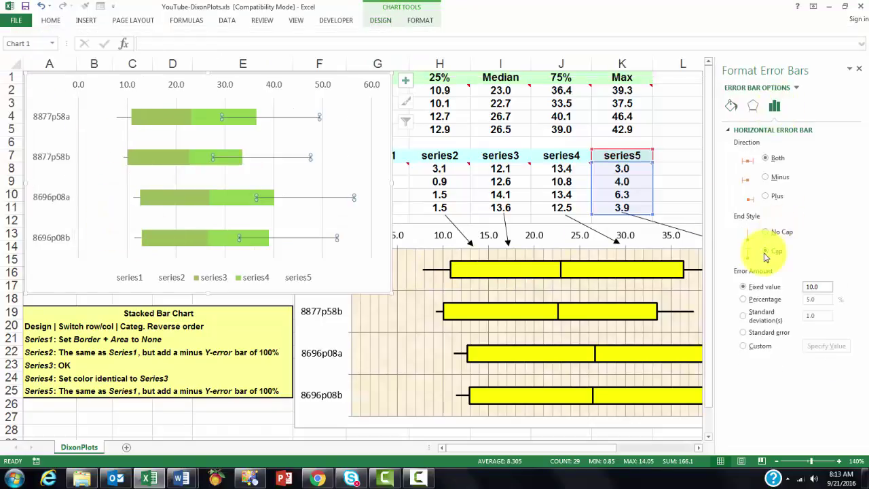
left_click(766, 179)
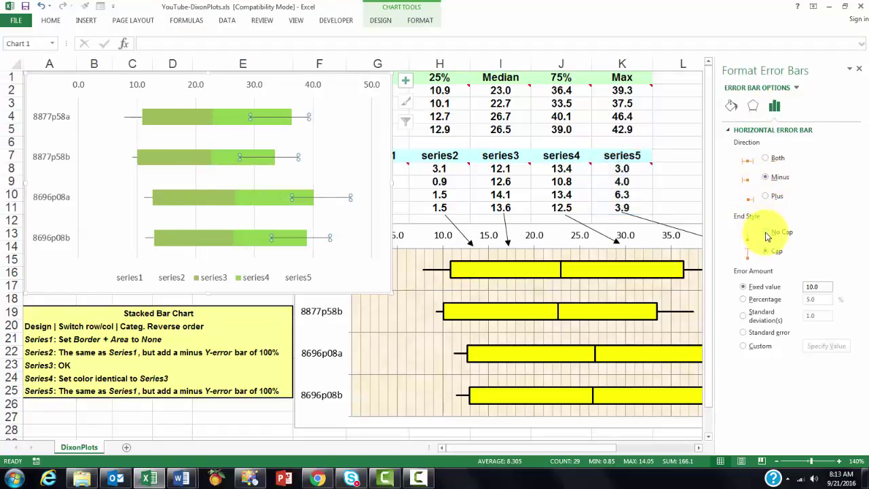
left_click(743, 299)
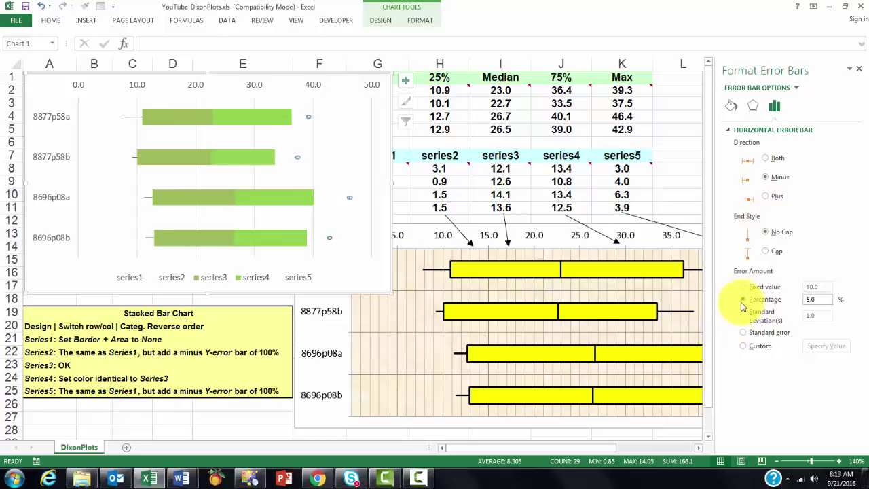
left_click(818, 300)
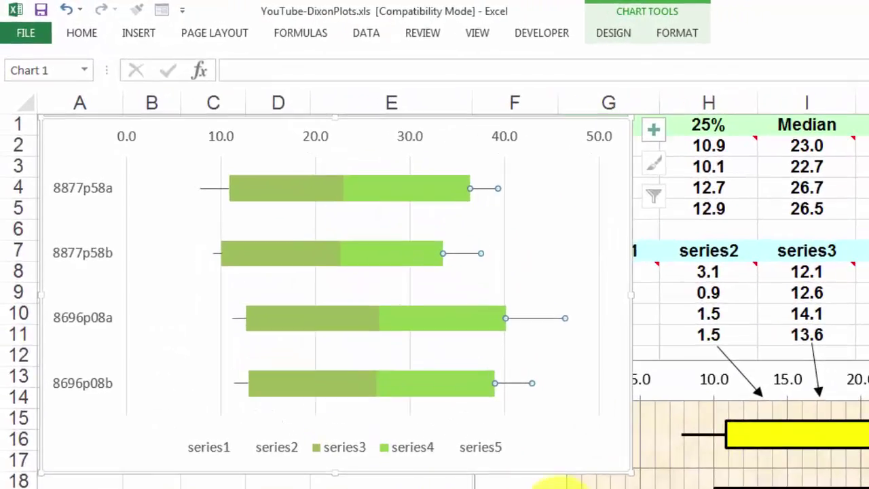
left_click(132, 459)
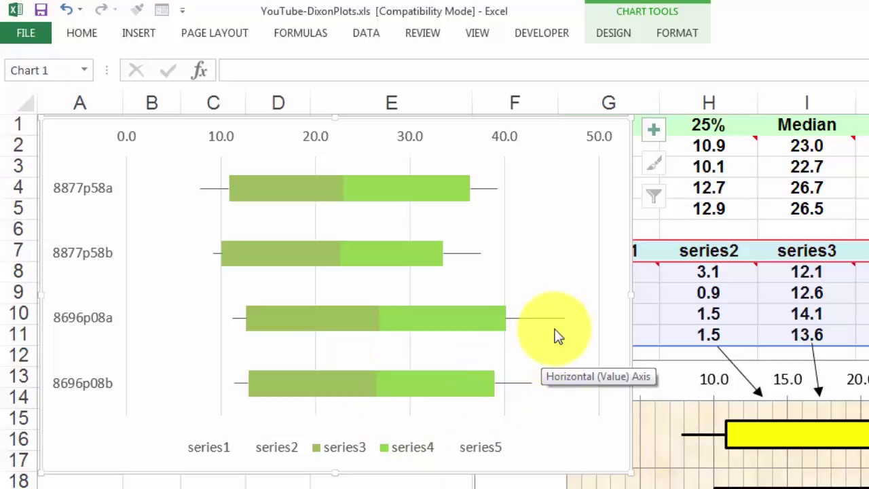
Step: Add minor gridlines to the chart's horizontal value axis
right_click(410, 138)
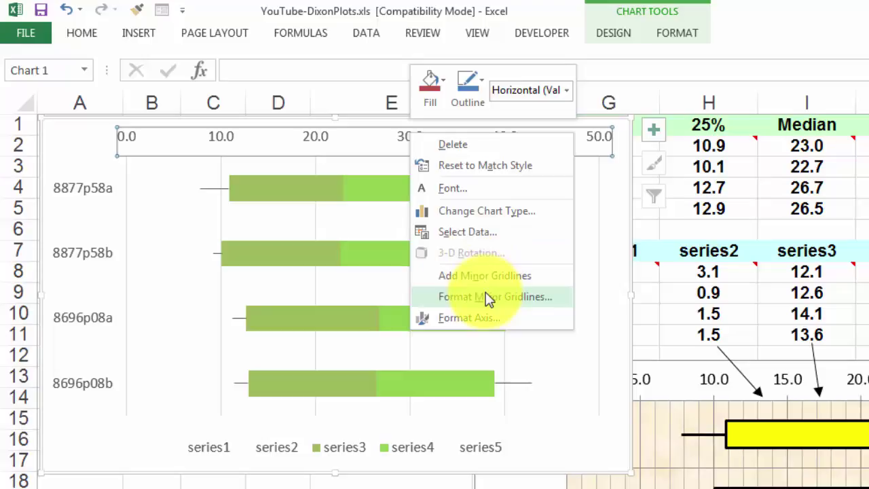
left_click(486, 297)
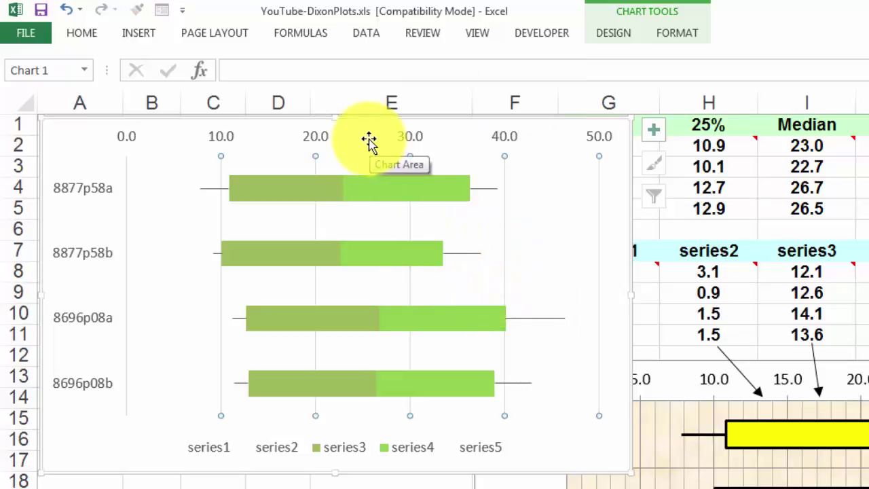
right_click(407, 138)
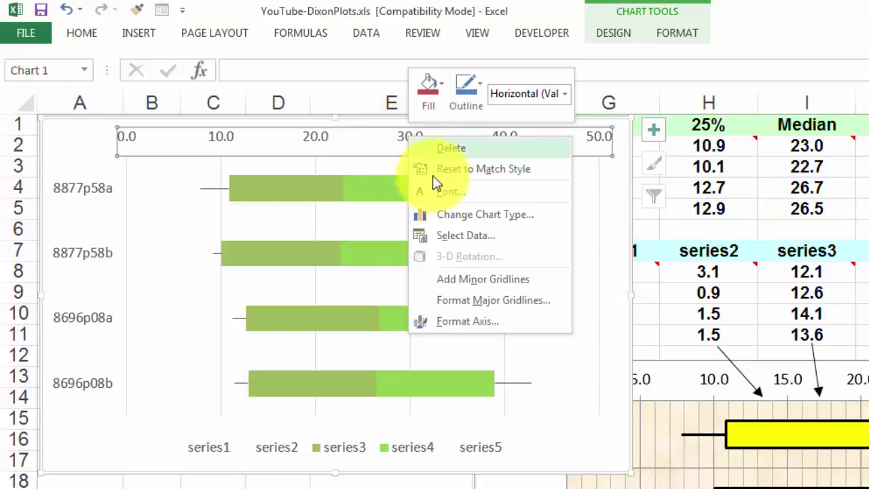
left_click(468, 283)
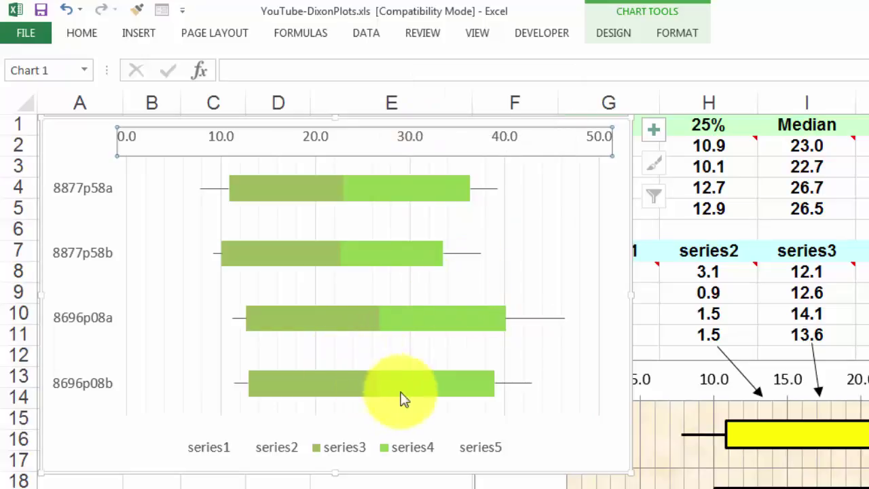
Step: Add major gridlines to the vertical category axis with the plate IDs
left_click(76, 262)
right_click(76, 263)
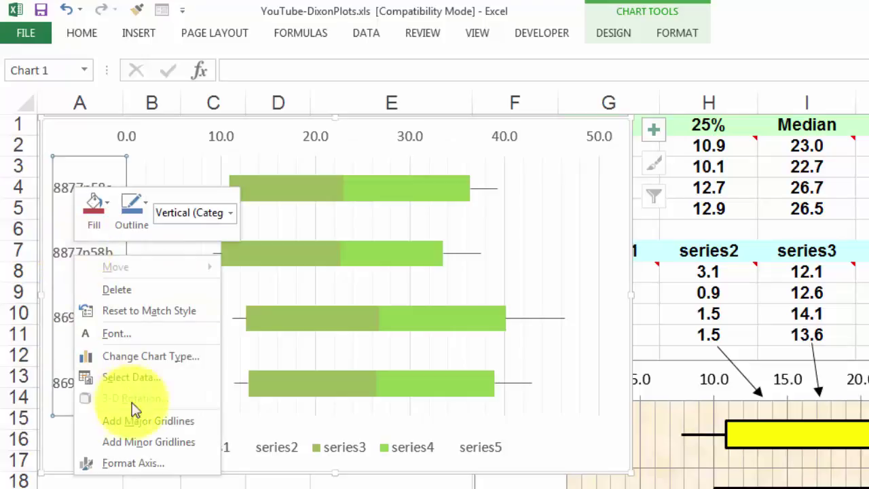
left_click(138, 422)
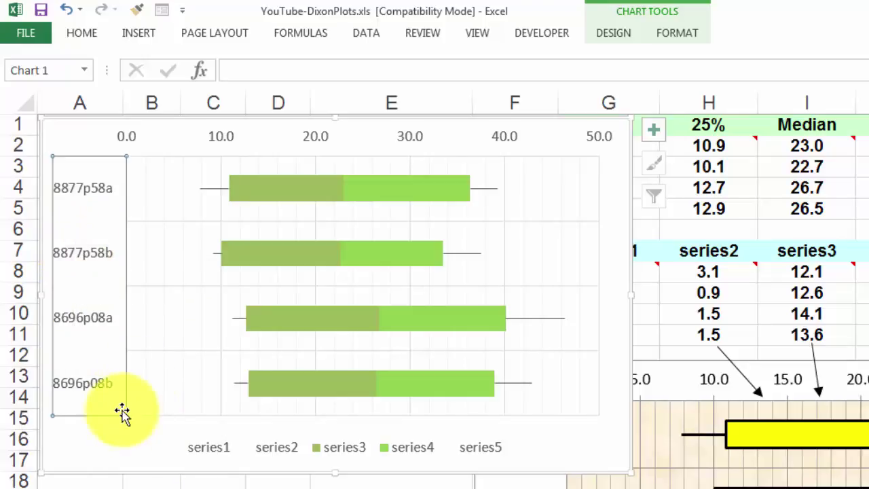